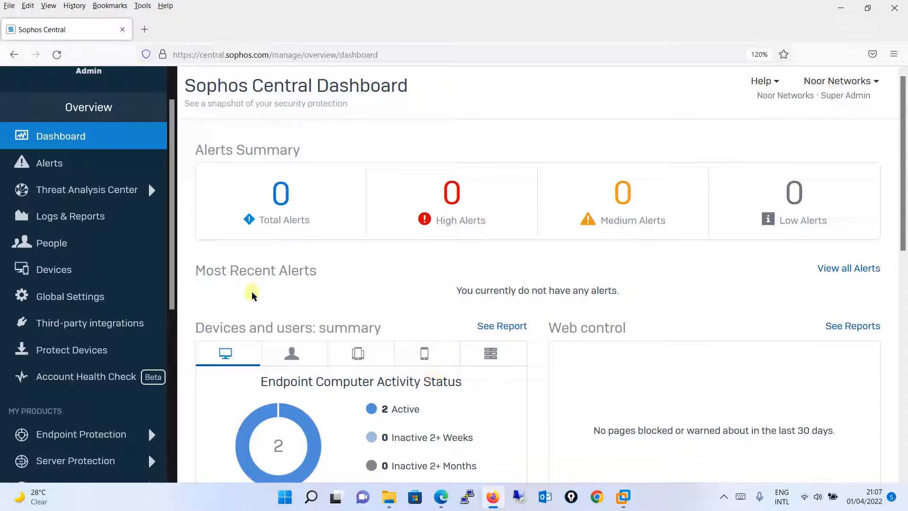
# Step: Open the details page of computer DESKTOP-9QT7J34 from the Endpoint Protection computers list
pyautogui.moveTo(173, 268); pyautogui.dragTo(172, 336)
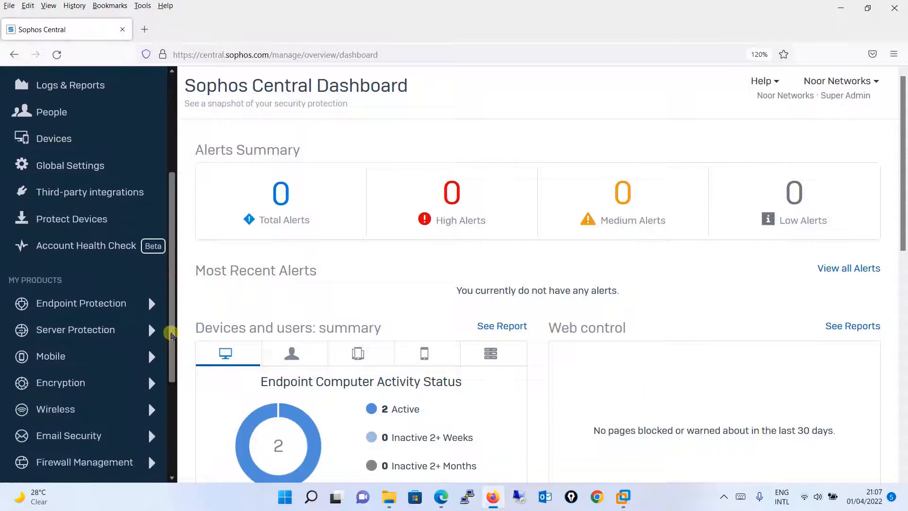
pyautogui.click(105, 314)
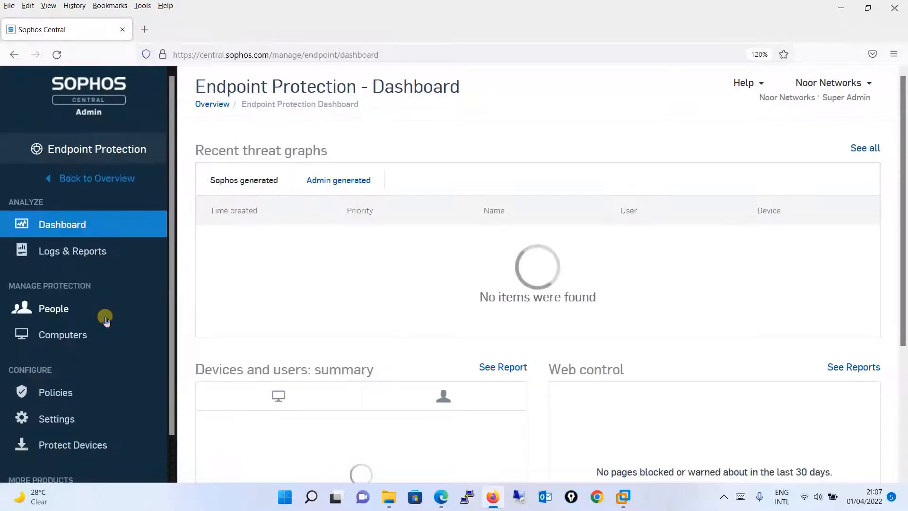
pyautogui.click(57, 333)
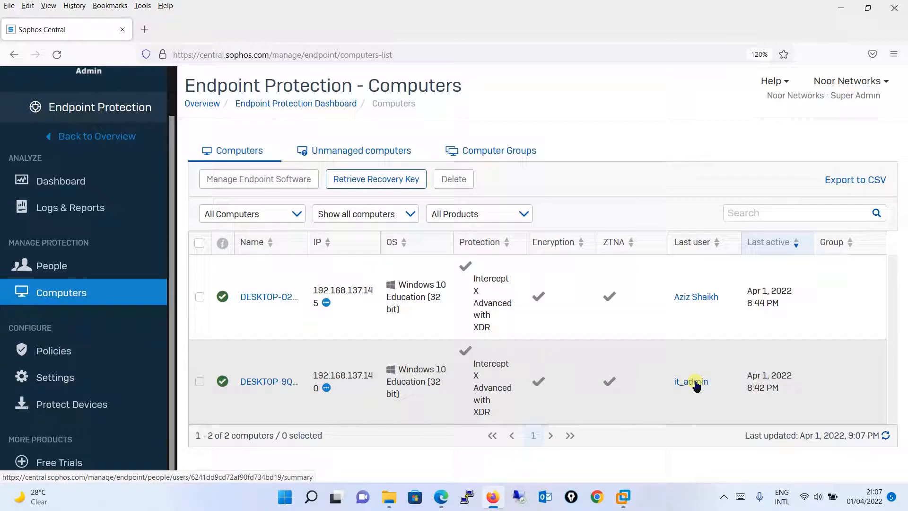
pyautogui.click(273, 384)
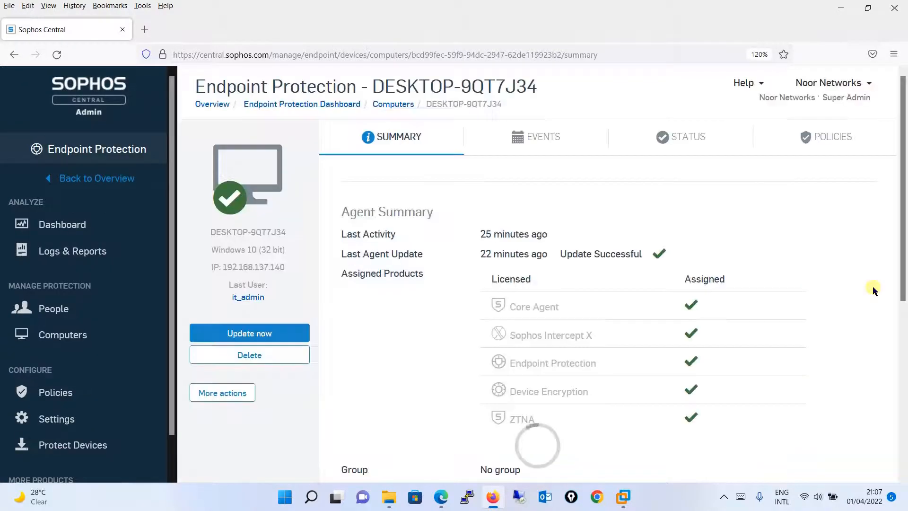
# Step: Disable tamper protection for DESKTOP-9QT7J34 and trigger an immediate software update on it
pyautogui.scroll(-2, 905, 270)
pyautogui.scroll(-8, 904, 270)
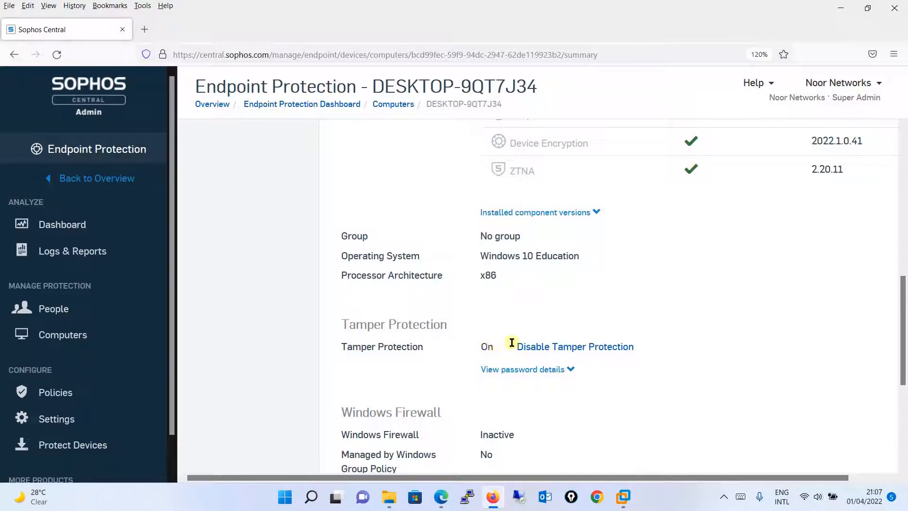
pyautogui.click(595, 350)
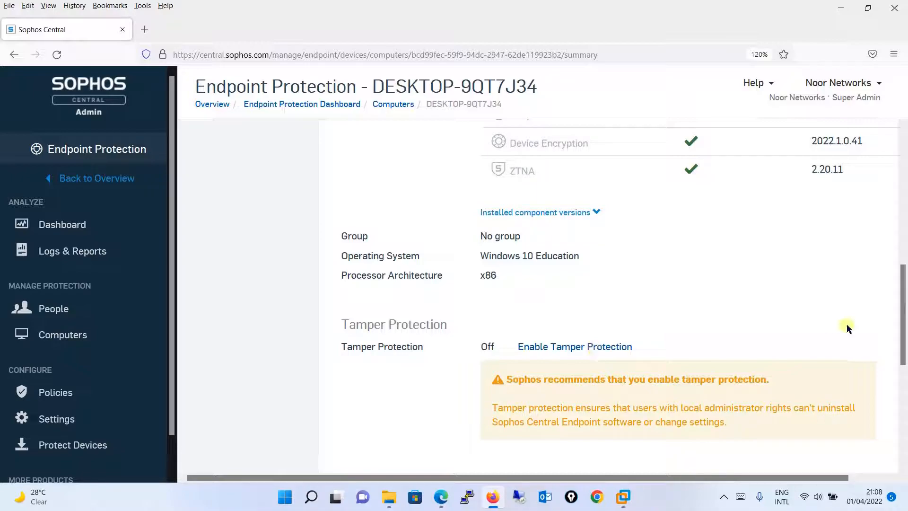
pyautogui.moveTo(903, 322); pyautogui.dragTo(904, 185)
pyautogui.click(290, 352)
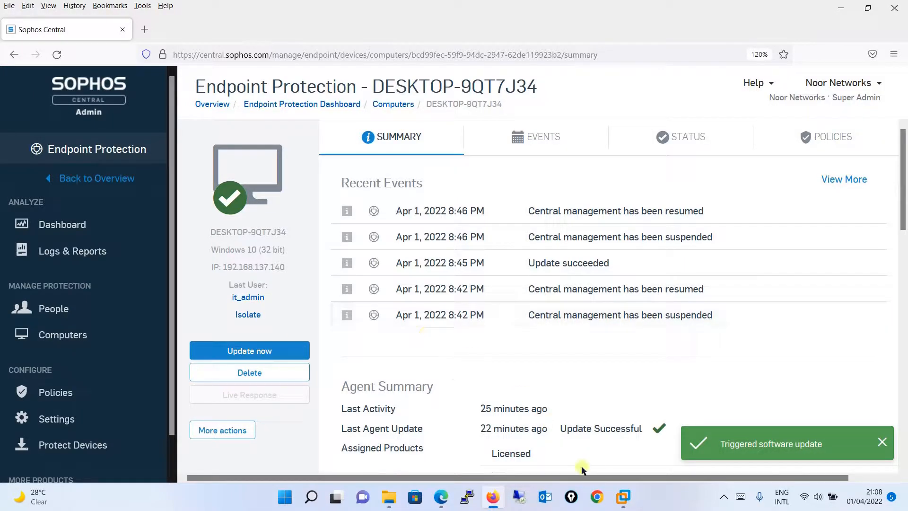
# Step: Switch to Client-PC1 in VMware Workstation and view the update status on the Sophos Endpoint Agent's About page
pyautogui.click(624, 496)
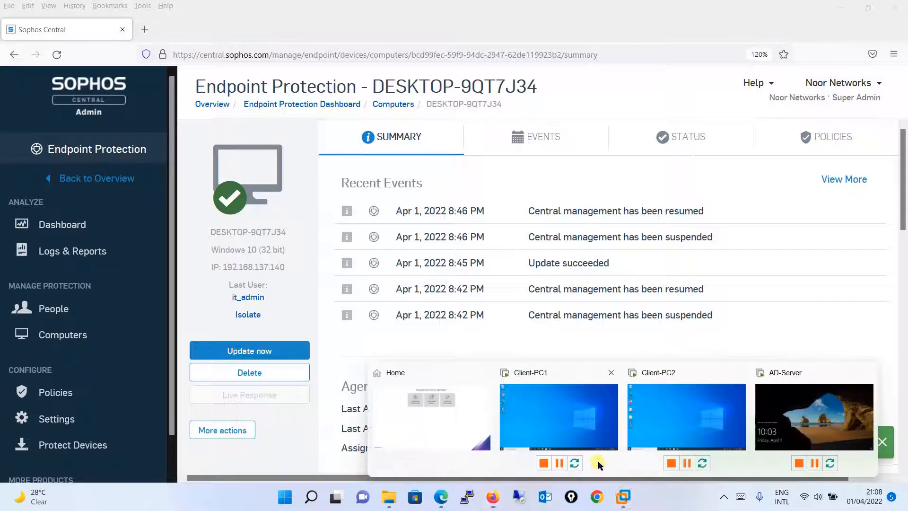
pyautogui.click(549, 414)
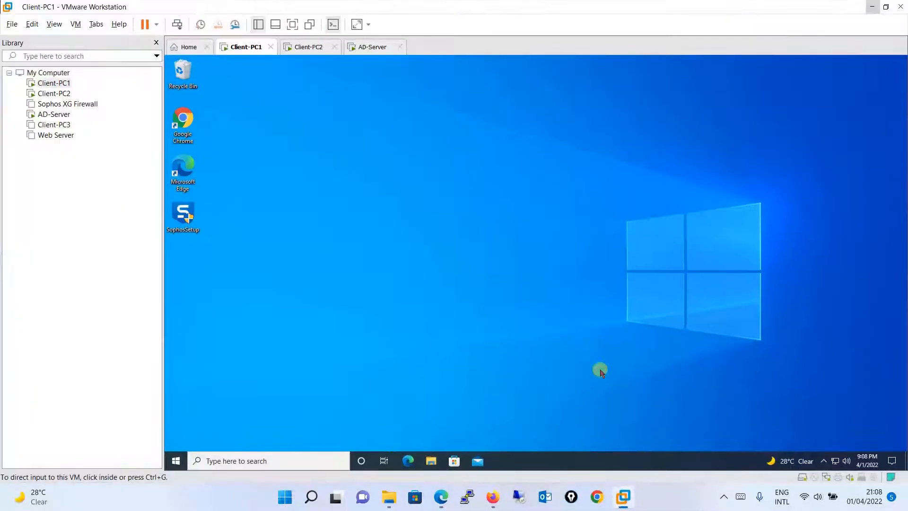
pyautogui.click(824, 460)
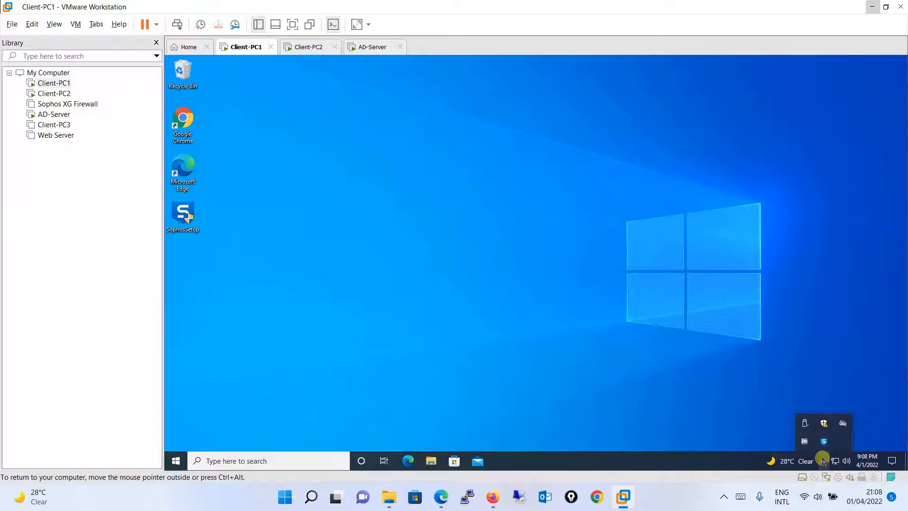
pyautogui.doubleClick(823, 443)
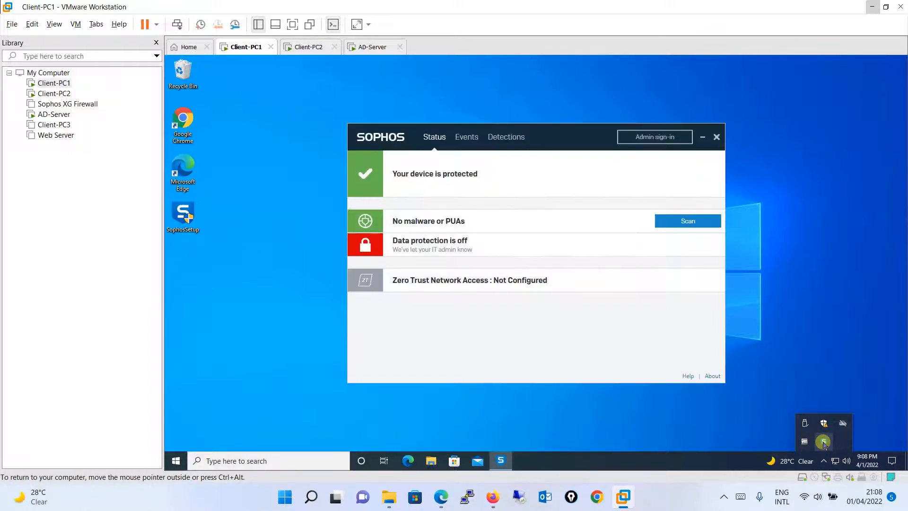
pyautogui.click(712, 376)
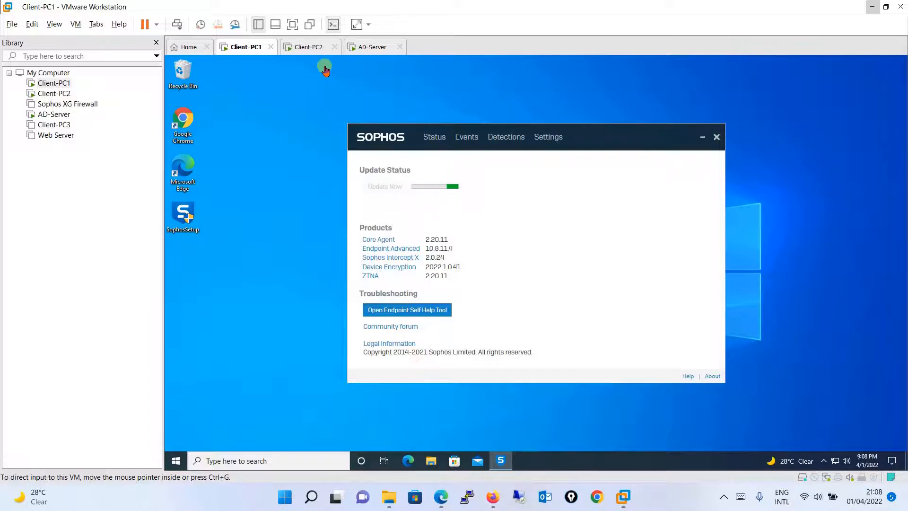
# Step: Switch to the Client-PC2 virtual machine and open its Sophos Endpoint Agent to compare the admin sign-in option
pyautogui.click(309, 50)
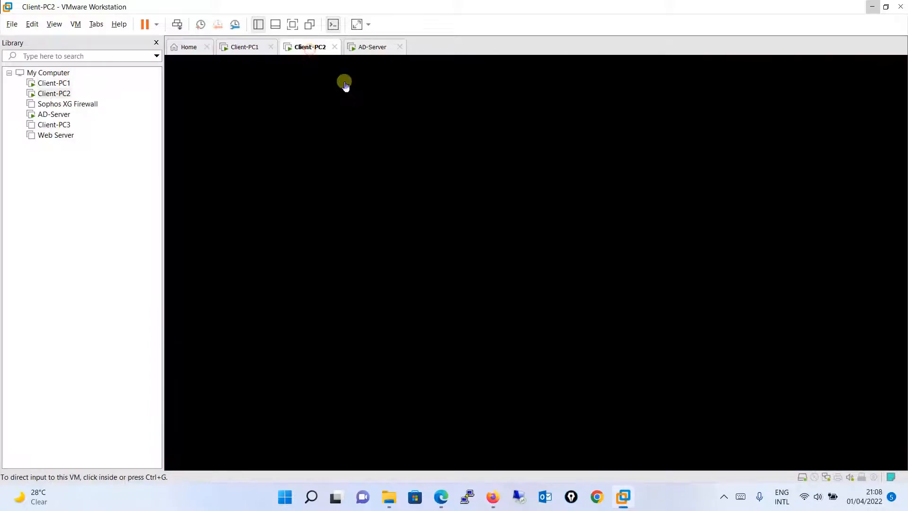
pyautogui.click(511, 307)
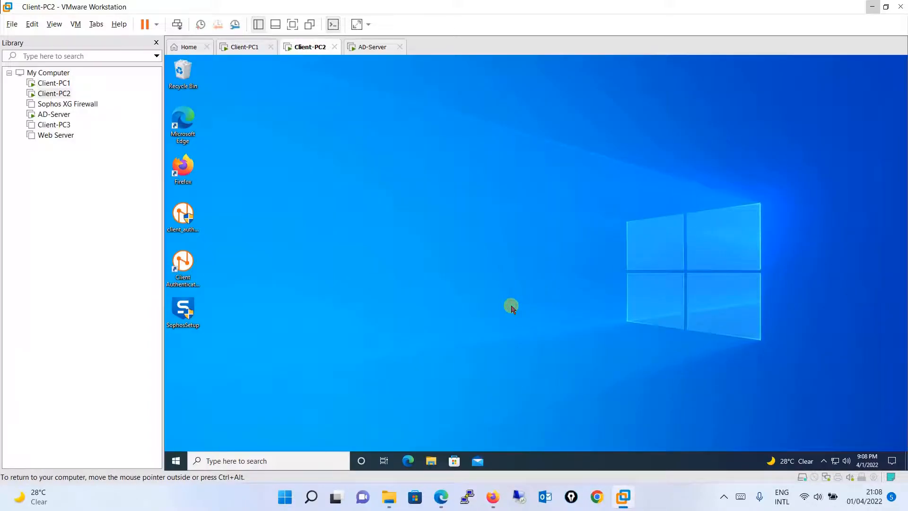
pyautogui.click(823, 461)
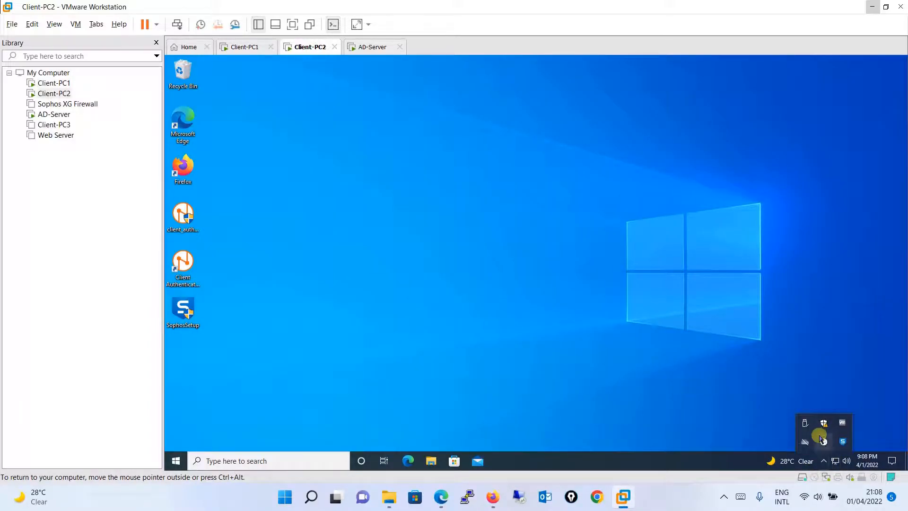
pyautogui.click(844, 444)
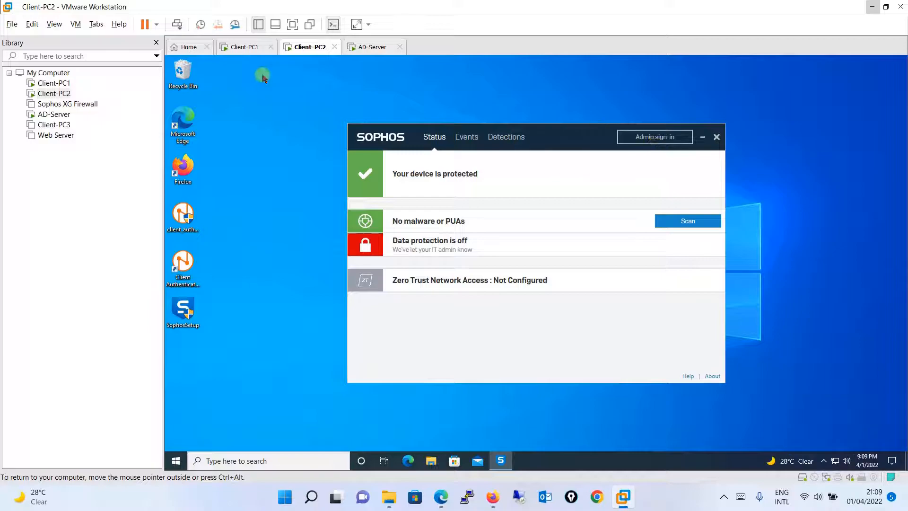
# Step: Return to Client-PC1 and review the Sophos agent's protection settings and device status
pyautogui.click(248, 51)
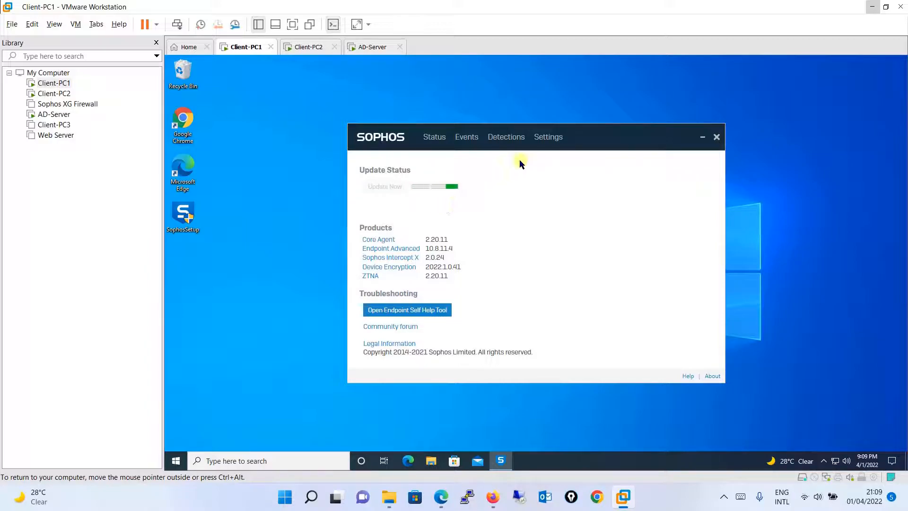
pyautogui.click(544, 138)
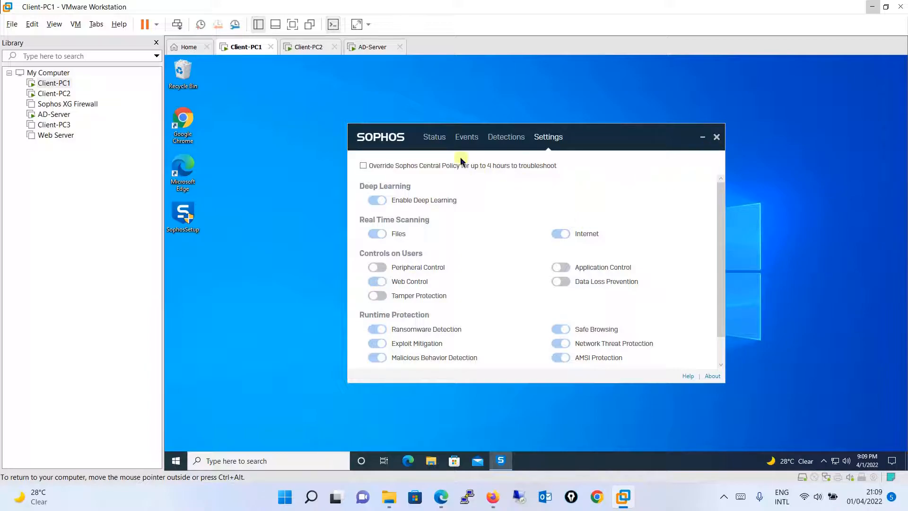
pyautogui.click(435, 138)
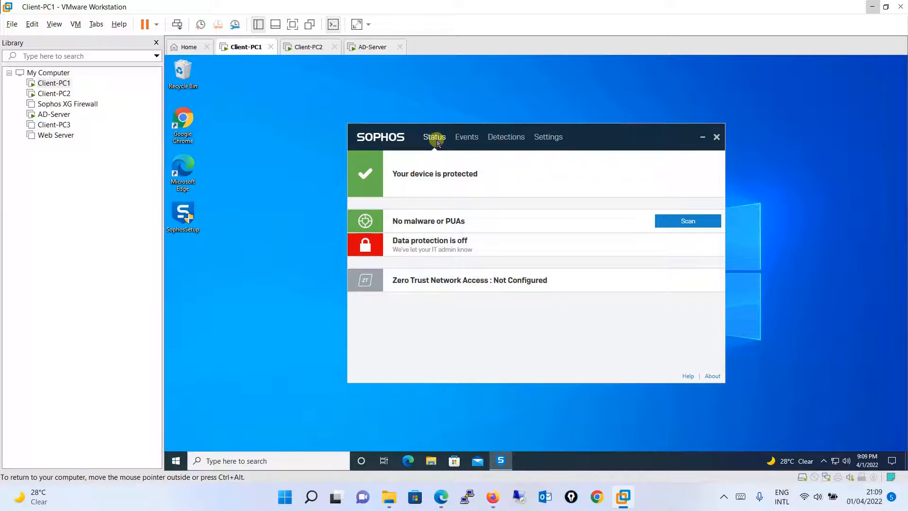
# Step: Switch to Sophos Central in Firefox, enable tamper protection for DESKTOP-9QT7J34 and trigger a software update
pyautogui.moveTo(492, 504)
pyautogui.click(493, 502)
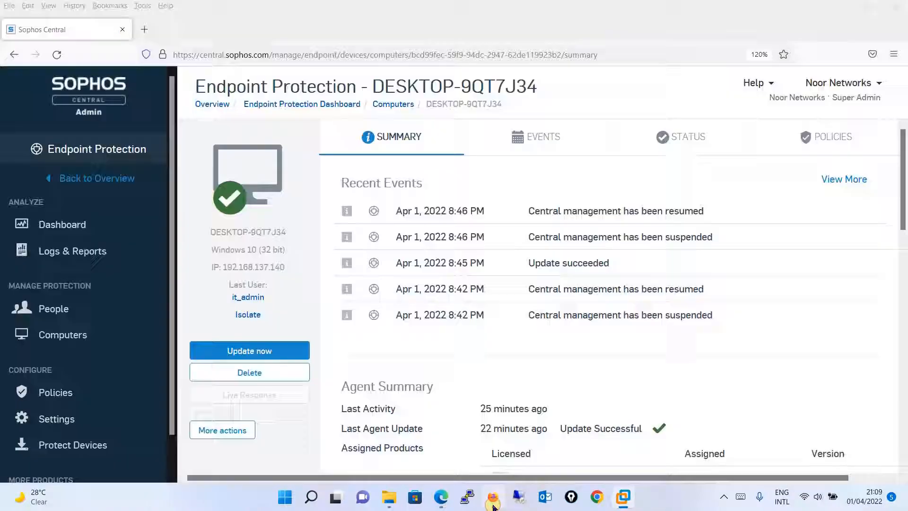
pyautogui.moveTo(902, 172); pyautogui.dragTo(903, 341)
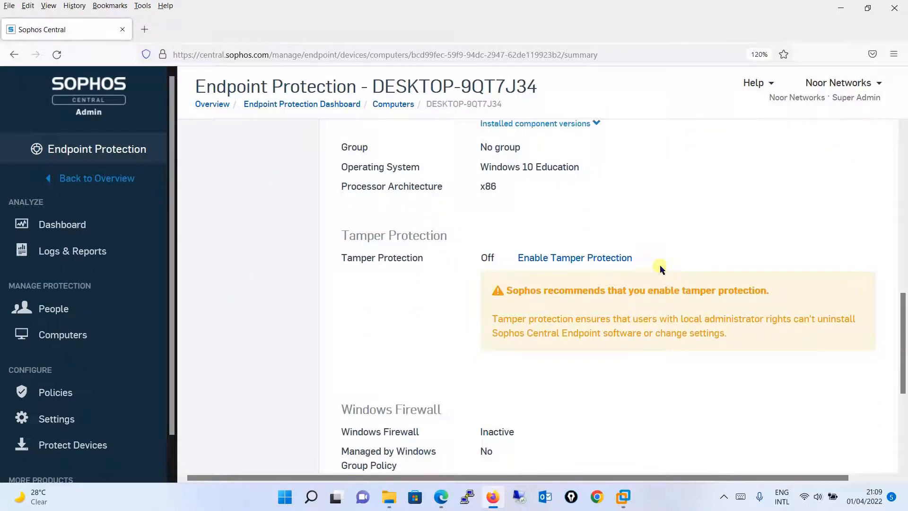
pyautogui.click(617, 259)
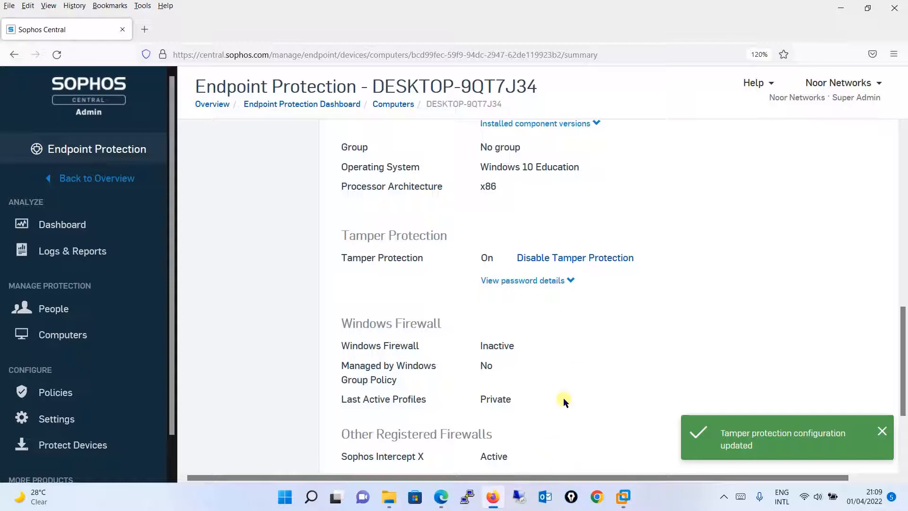
pyautogui.click(623, 497)
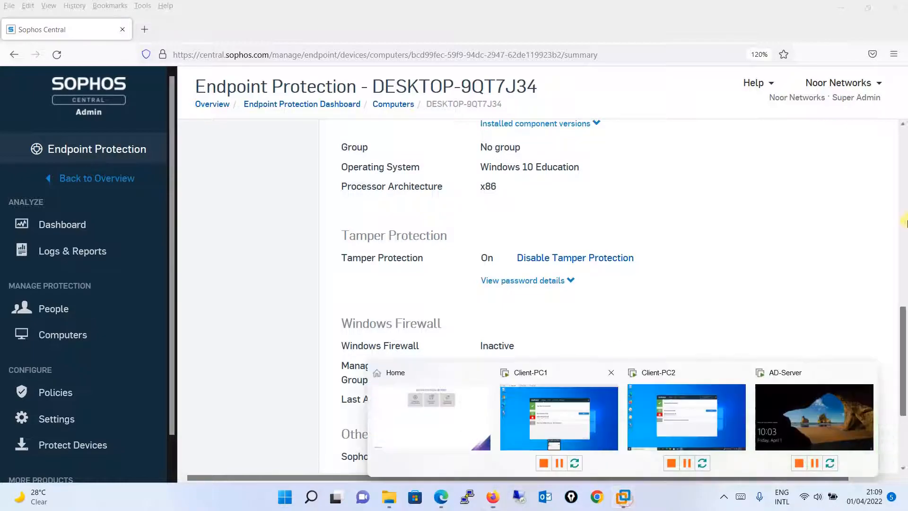
pyautogui.moveTo(903, 342); pyautogui.dragTo(904, 164)
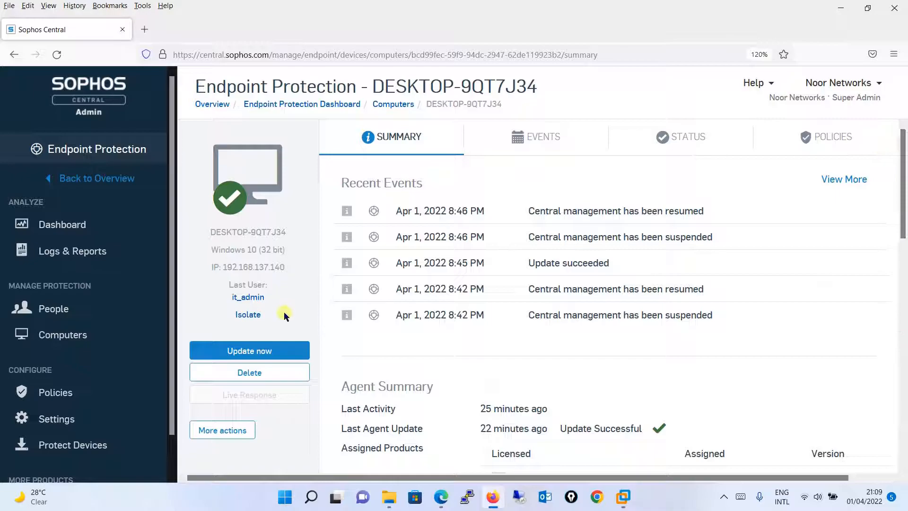
pyautogui.click(271, 350)
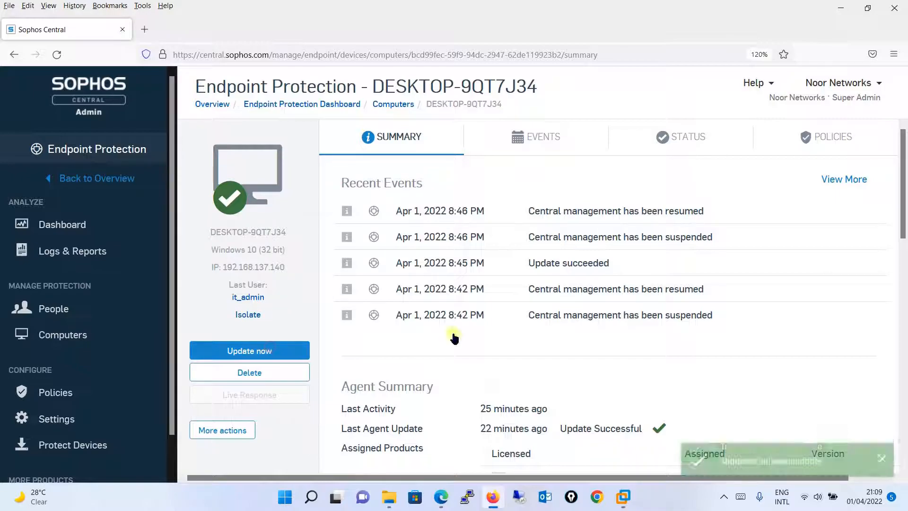
# Step: Switch to Client-PC1 in VMware Workstation and check the update progress in the Sophos agent's product information
pyautogui.click(623, 496)
pyautogui.click(568, 444)
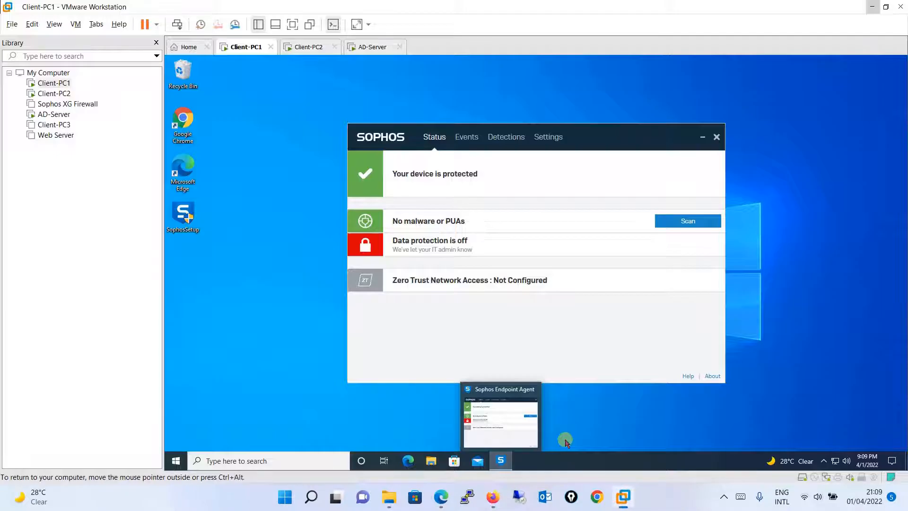
pyautogui.click(715, 376)
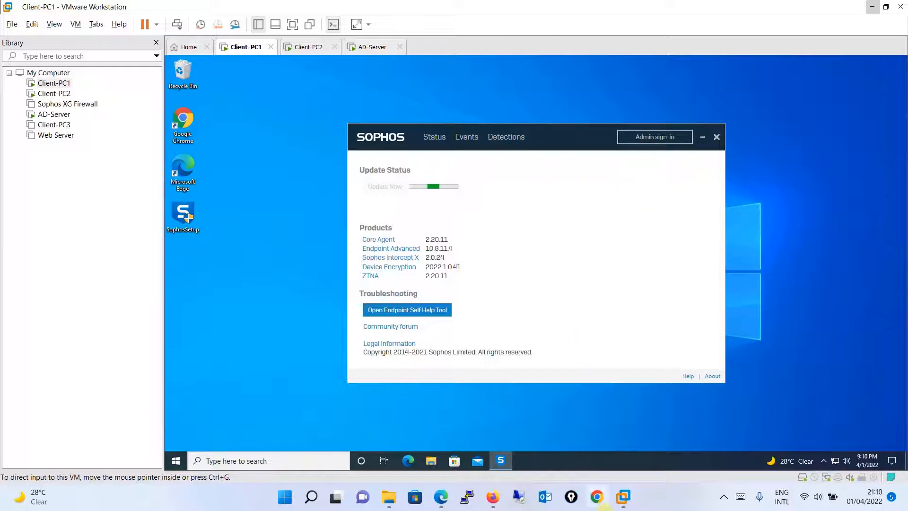
# Step: Check the computer's tamper protection state in Sophos Central in Firefox, and return to the Sophos agent on Client-PC1
pyautogui.click(492, 499)
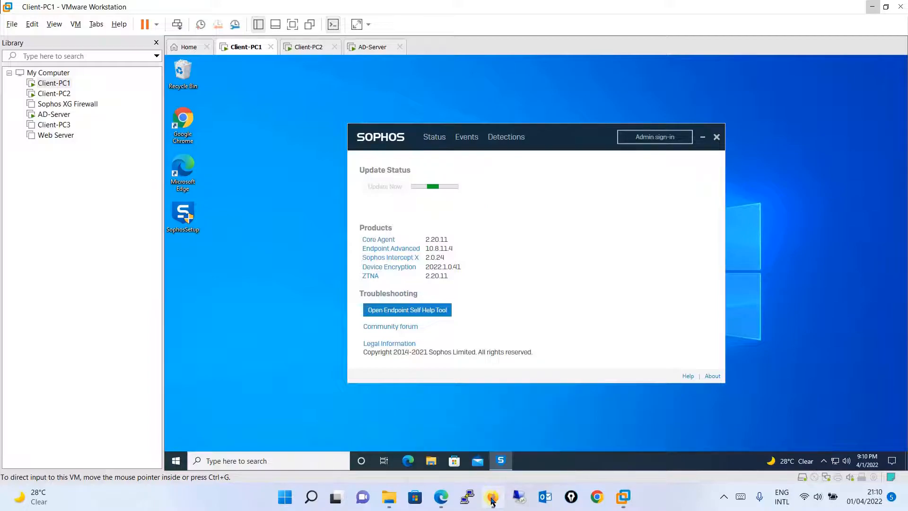
pyautogui.moveTo(902, 211); pyautogui.dragTo(894, 341)
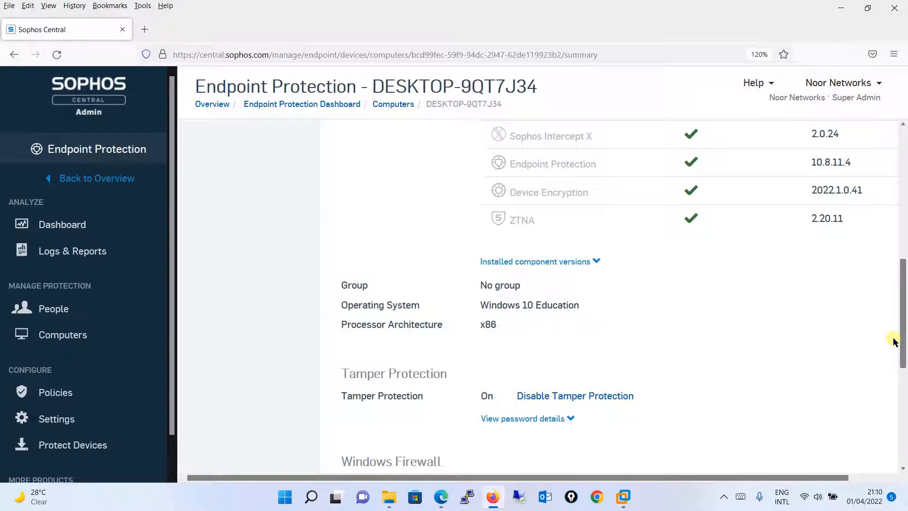
pyautogui.click(623, 496)
pyautogui.click(564, 424)
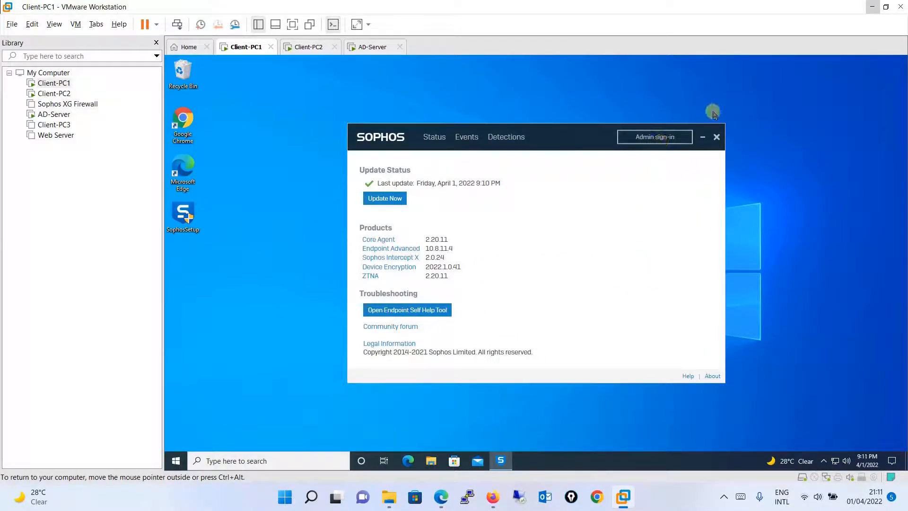
# Step: Return to Sophos Central, reveal the computer's tamper protection password details and select the current password
pyautogui.click(872, 8)
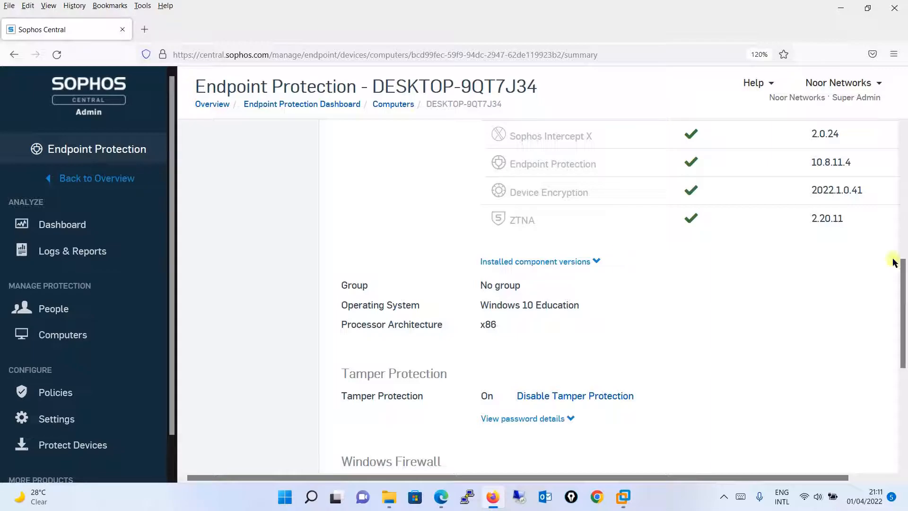
pyautogui.moveTo(901, 284); pyautogui.dragTo(902, 315)
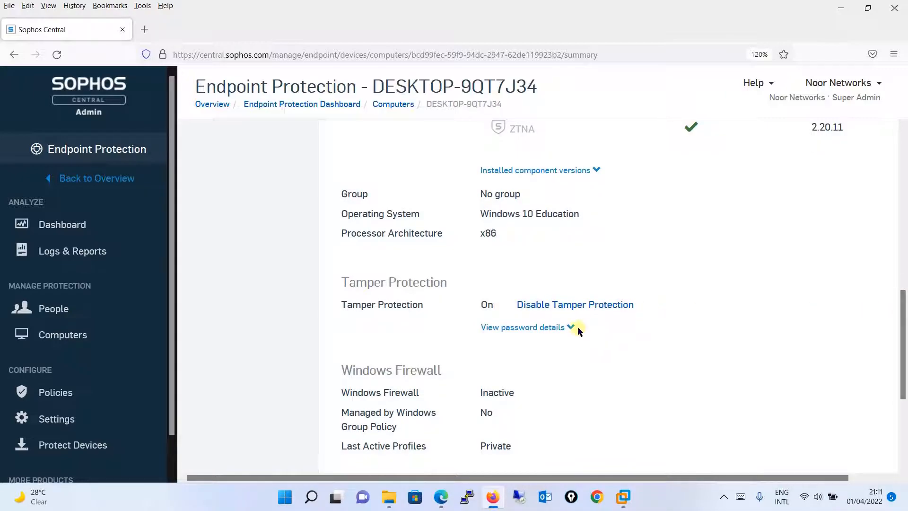
pyautogui.moveTo(903, 329); pyautogui.dragTo(895, 378)
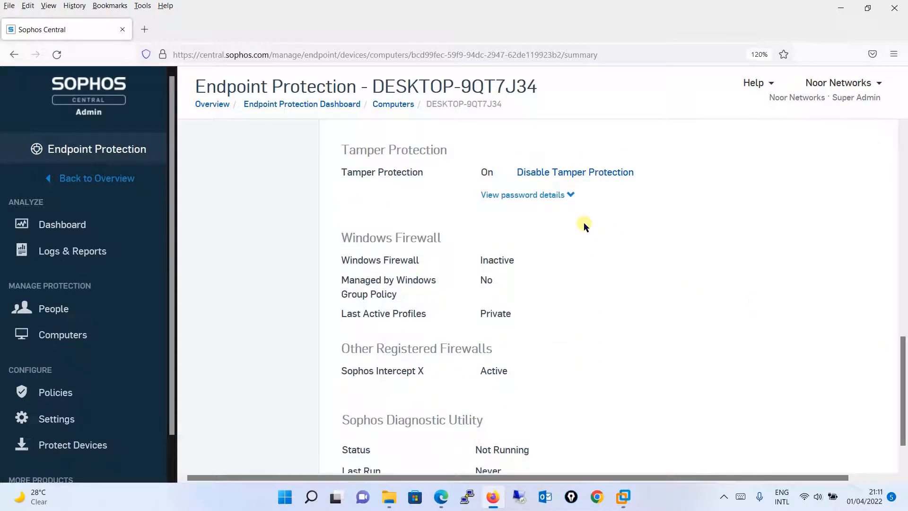
pyautogui.click(543, 198)
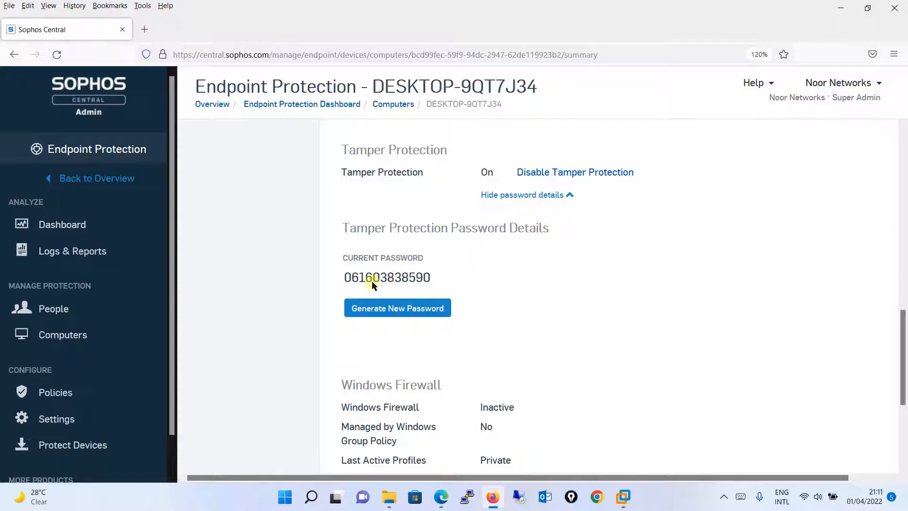
pyautogui.moveTo(437, 277); pyautogui.dragTo(336, 277)
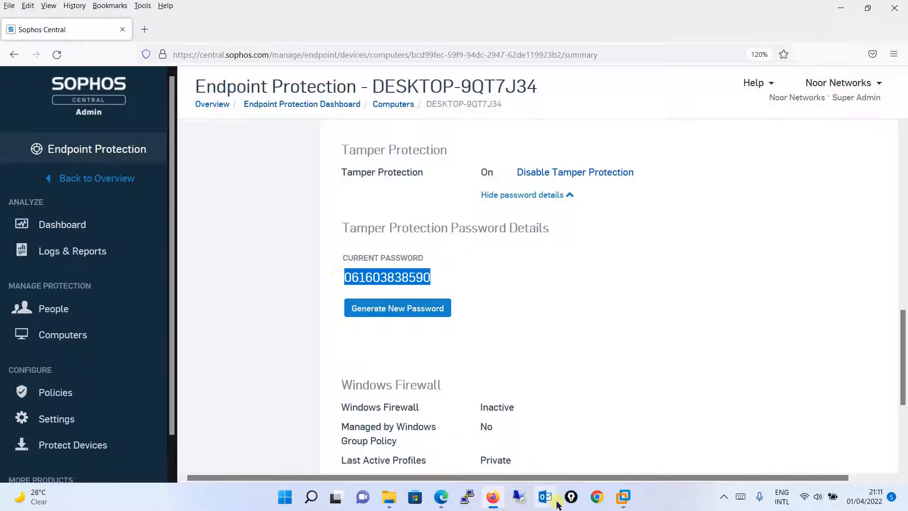
# Step: Switch to Client-PC1 in VMware Workstation and sign in to the Sophos agent as admin with the tamper protection password
pyautogui.click(623, 497)
pyautogui.click(572, 440)
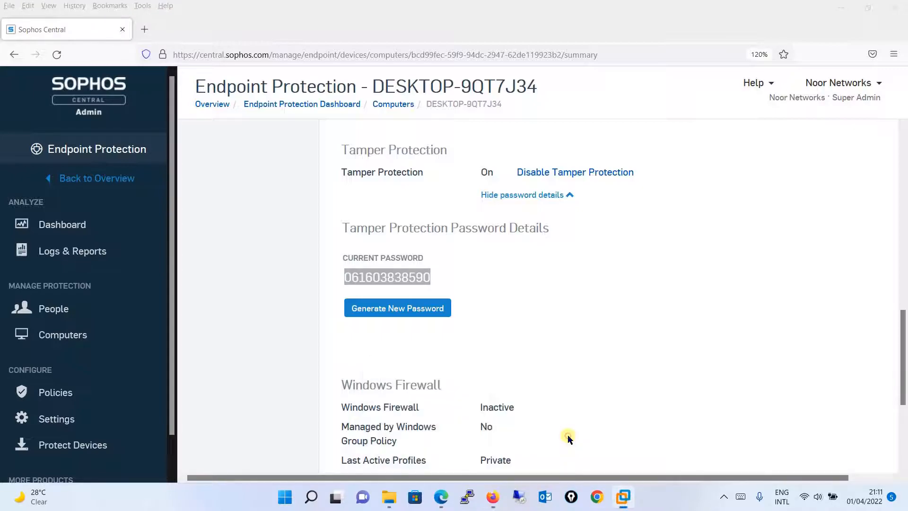
pyautogui.click(664, 137)
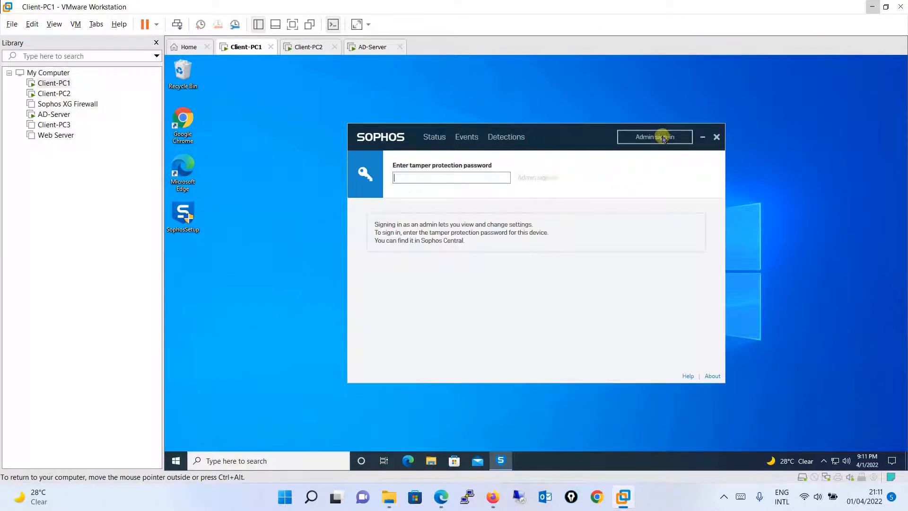
pyautogui.click(493, 178)
pyautogui.write('************')
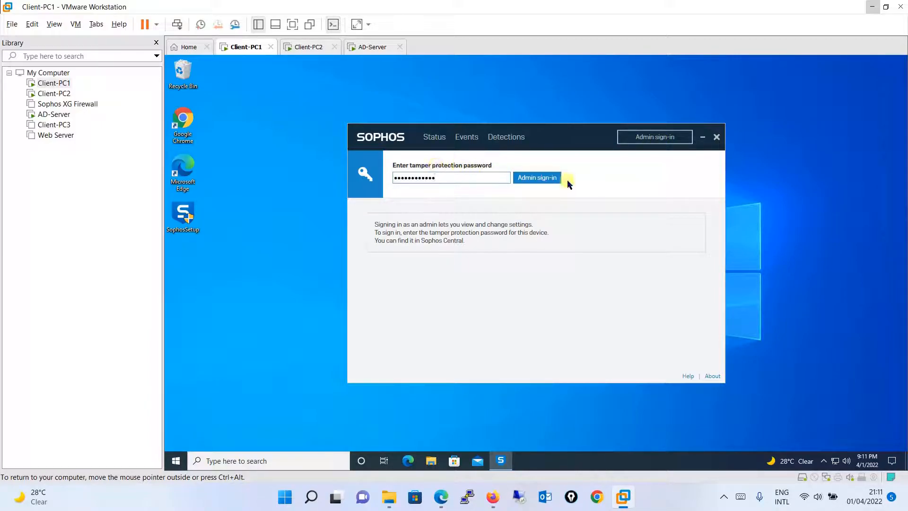
pyautogui.click(541, 179)
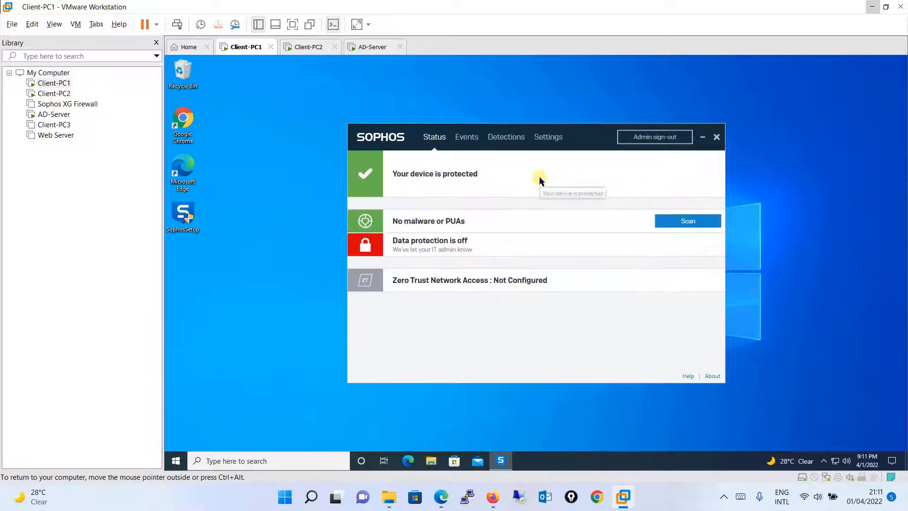
# Step: Override the Sophos Central policy in the agent's settings, turn off Deep Learning, file scanning and Tamper Protection, and cancel the override
pyautogui.click(549, 138)
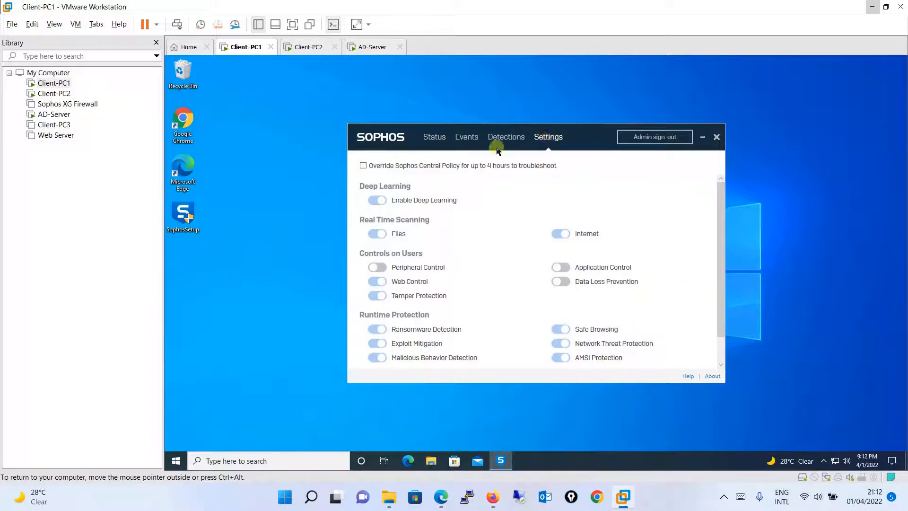
pyautogui.click(364, 166)
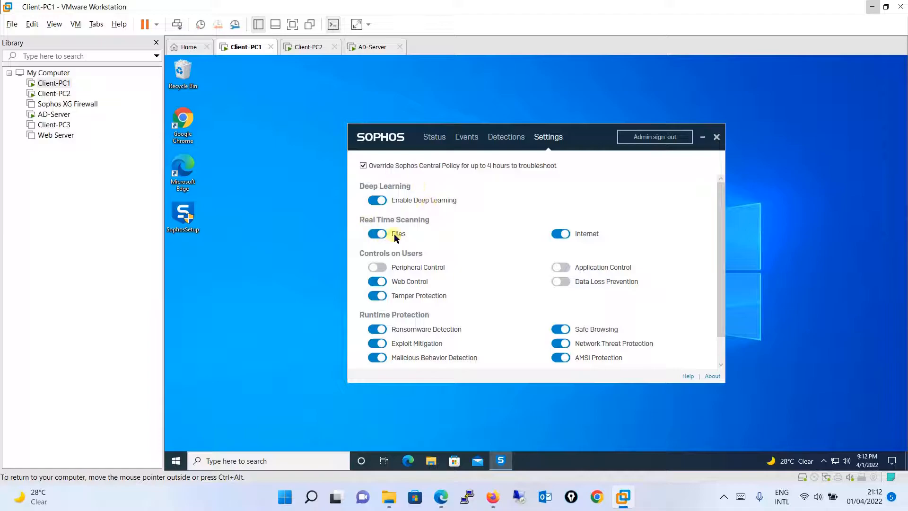
pyautogui.click(377, 201)
pyautogui.click(378, 234)
pyautogui.click(378, 296)
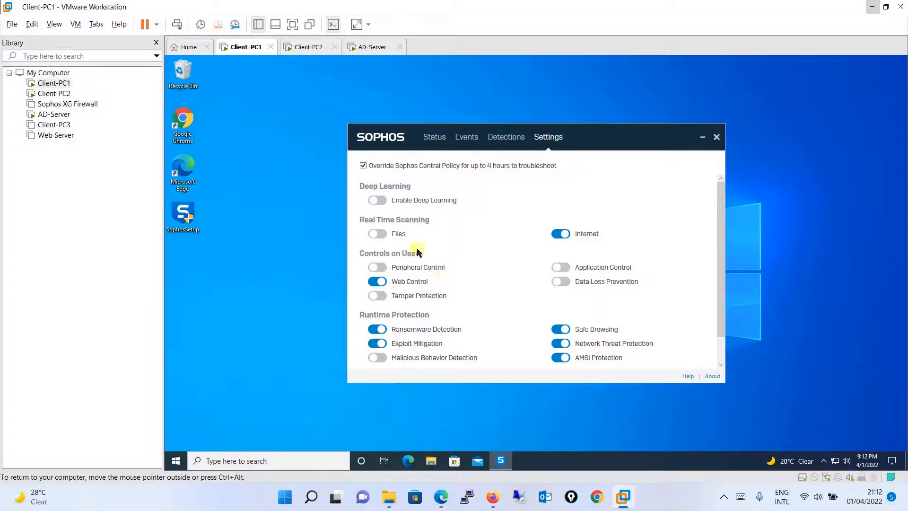
pyautogui.click(363, 166)
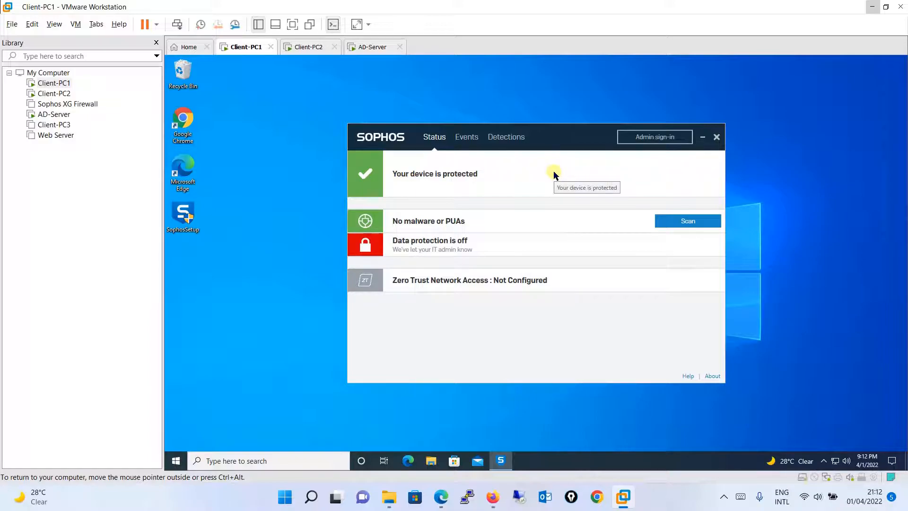
# Step: Sign in to the agent as admin again with the tamper protection password, check the protection settings and sign out
pyautogui.click(646, 141)
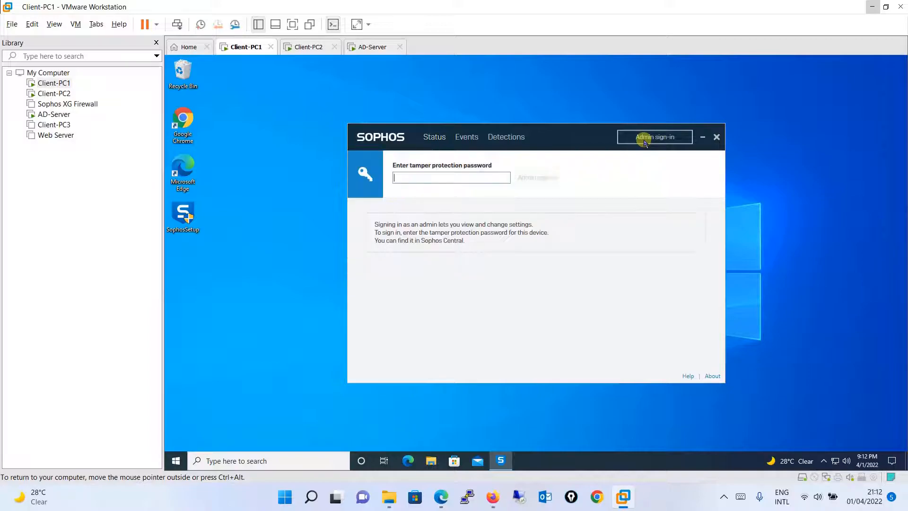
pyautogui.hotkey('ctrl', 'v')
pyautogui.click(534, 177)
pyautogui.click(550, 137)
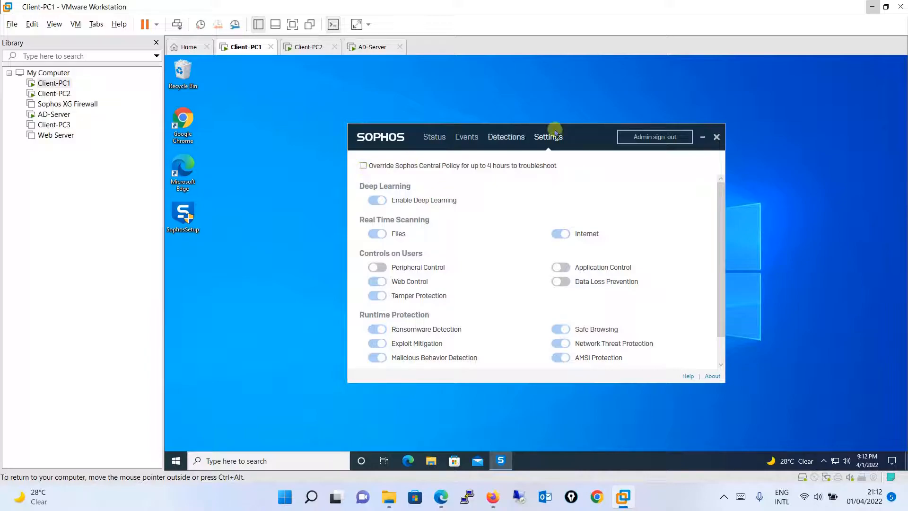
pyautogui.click(665, 138)
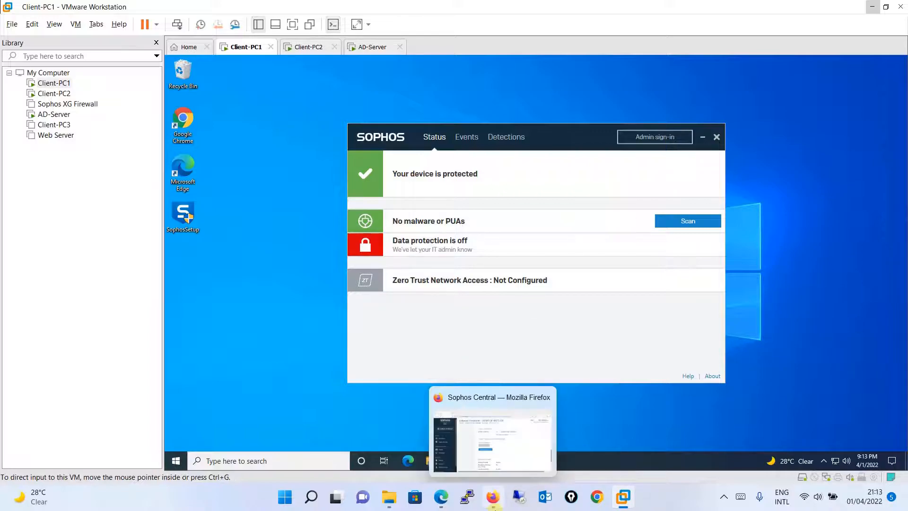
# Step: Switch to Sophos Central in Firefox, open the computer DESKTOP-O2J93GT and reveal its tamper protection password details
pyautogui.click(494, 502)
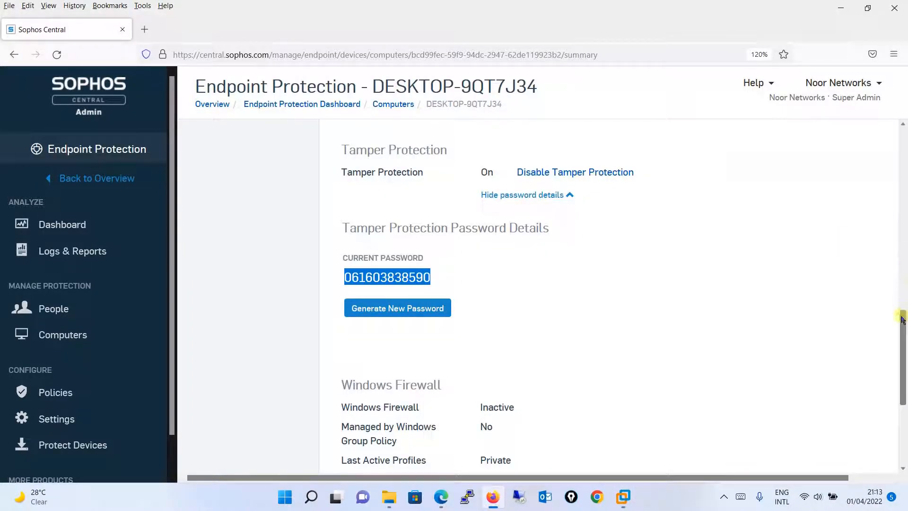
pyautogui.scroll(1, 903, 297)
pyautogui.moveTo(902, 297); pyautogui.dragTo(879, 113)
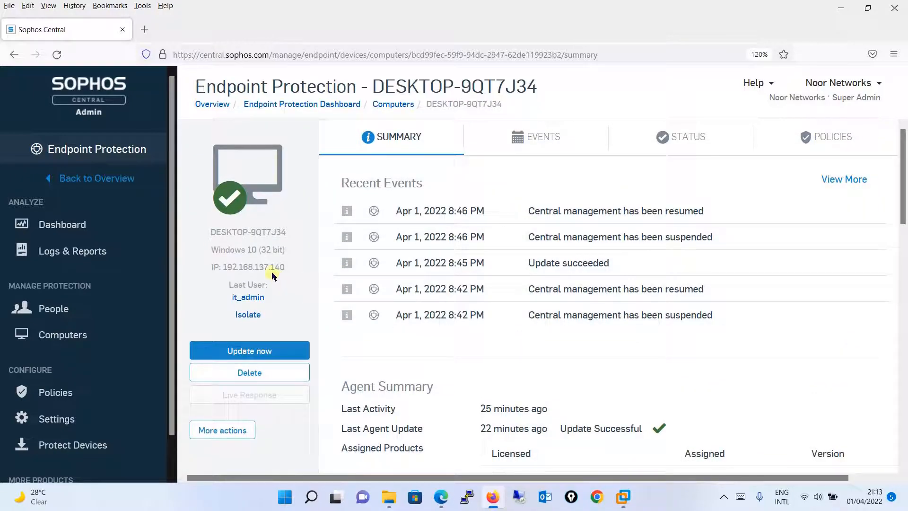
pyautogui.click(75, 334)
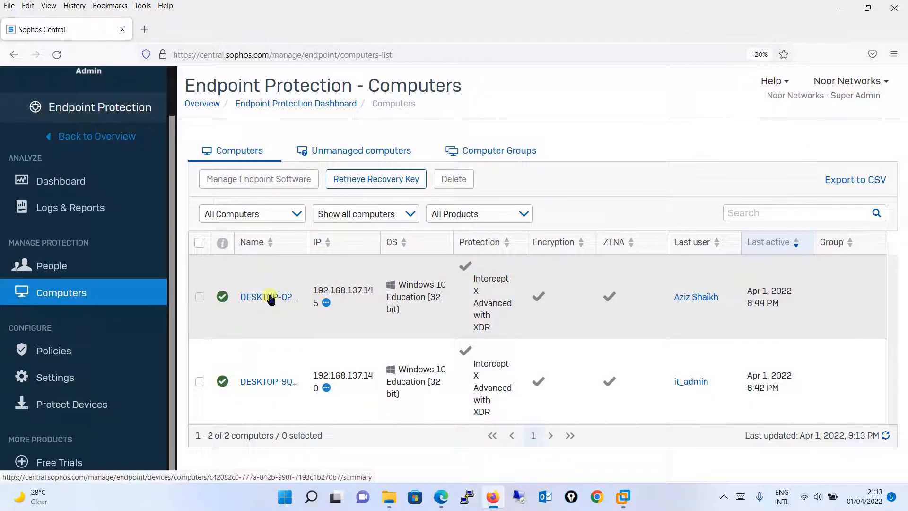
pyautogui.click(270, 298)
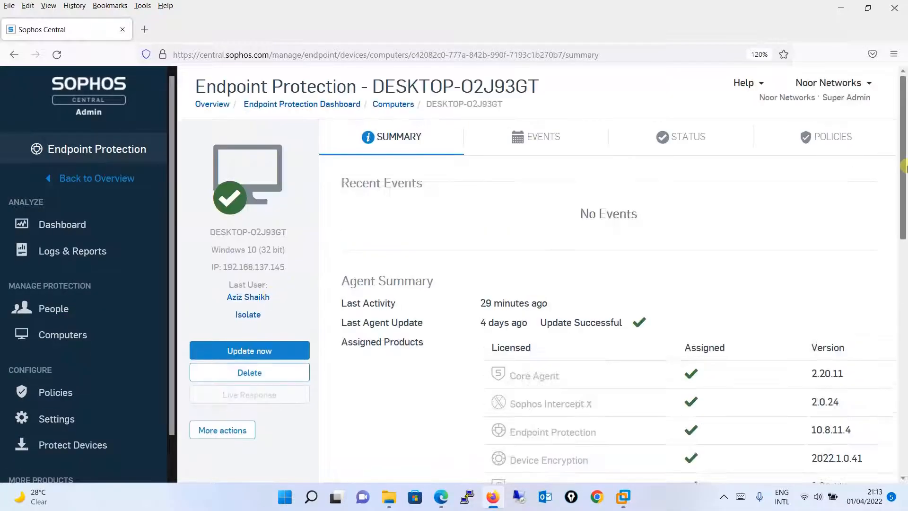
pyautogui.moveTo(904, 154); pyautogui.dragTo(886, 333)
pyautogui.click(567, 288)
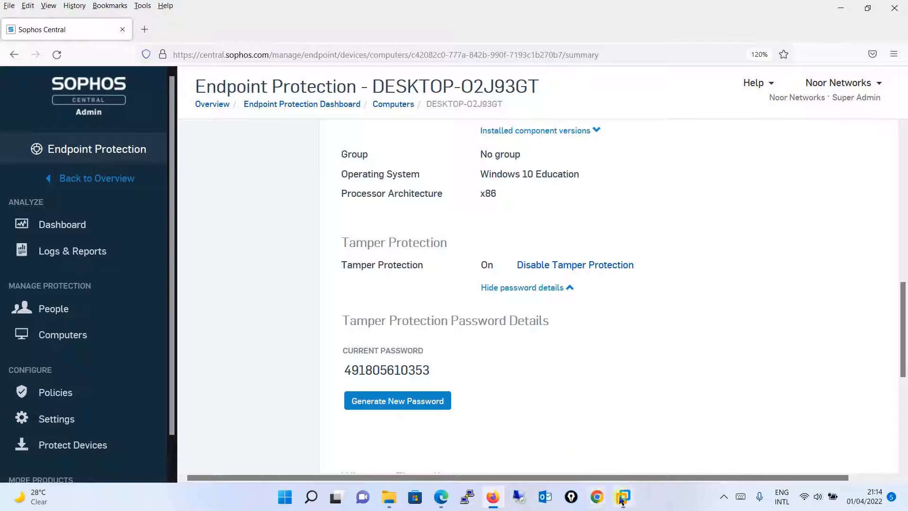
# Step: Check the Sophos agent's status on Client-PC1 in VMware Workstation and return to Sophos Central in Firefox
pyautogui.moveTo(622, 499)
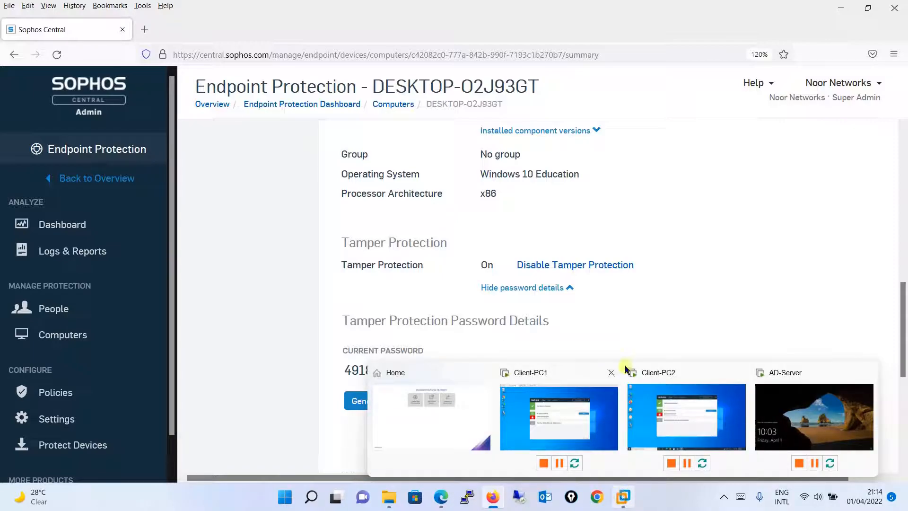
pyautogui.click(562, 409)
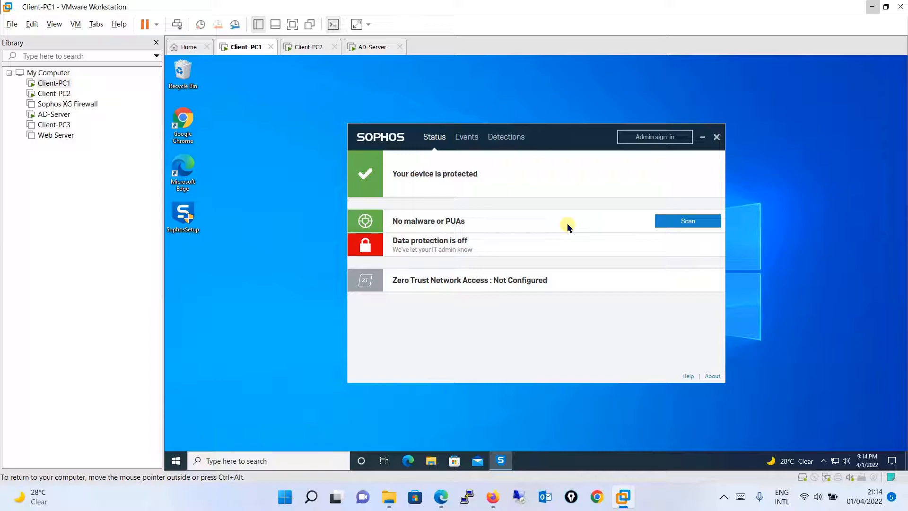
pyautogui.click(493, 496)
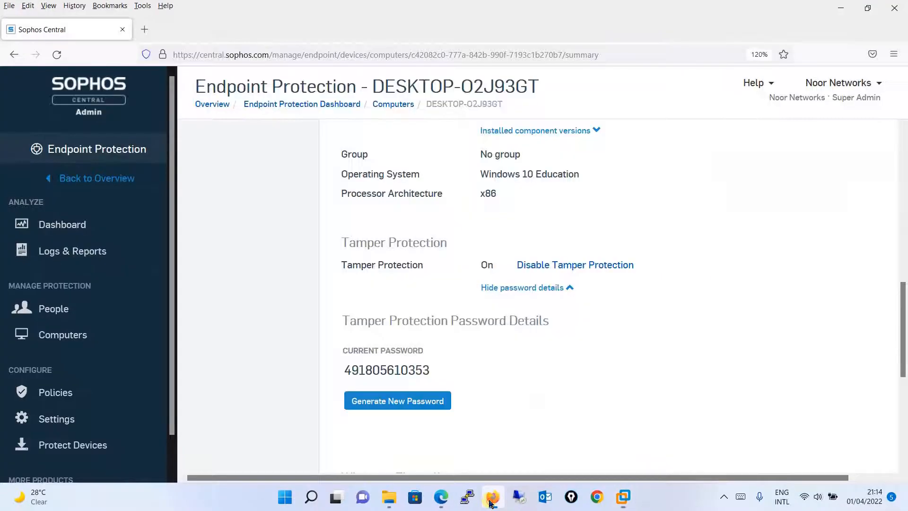